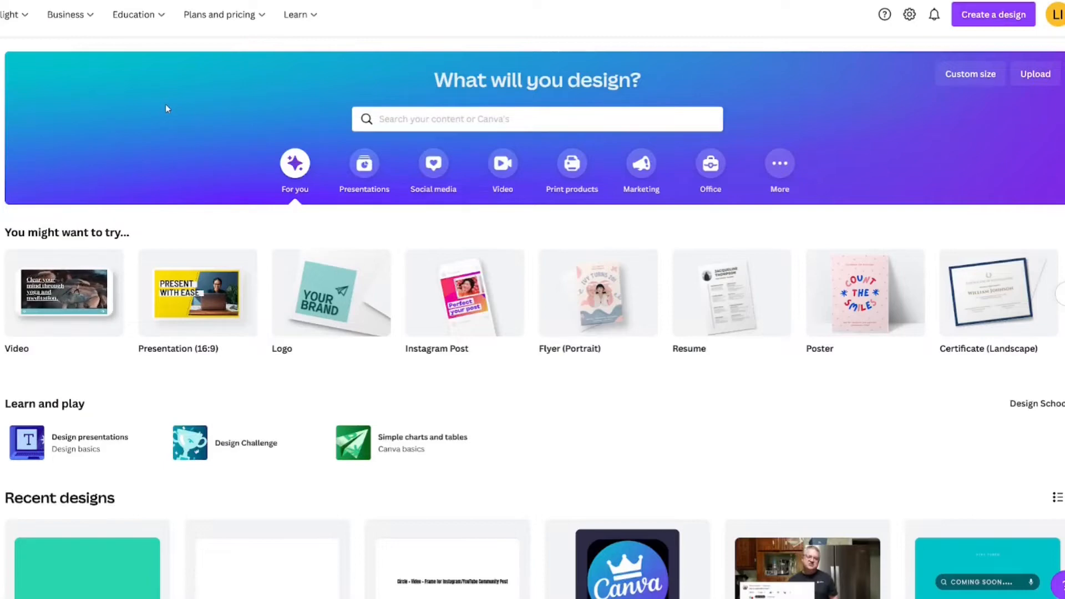
Step: Create a blank 1920 × 1080 px Video design and upload word & image assets.mp4 from the Downloads folder
left_click(504, 164)
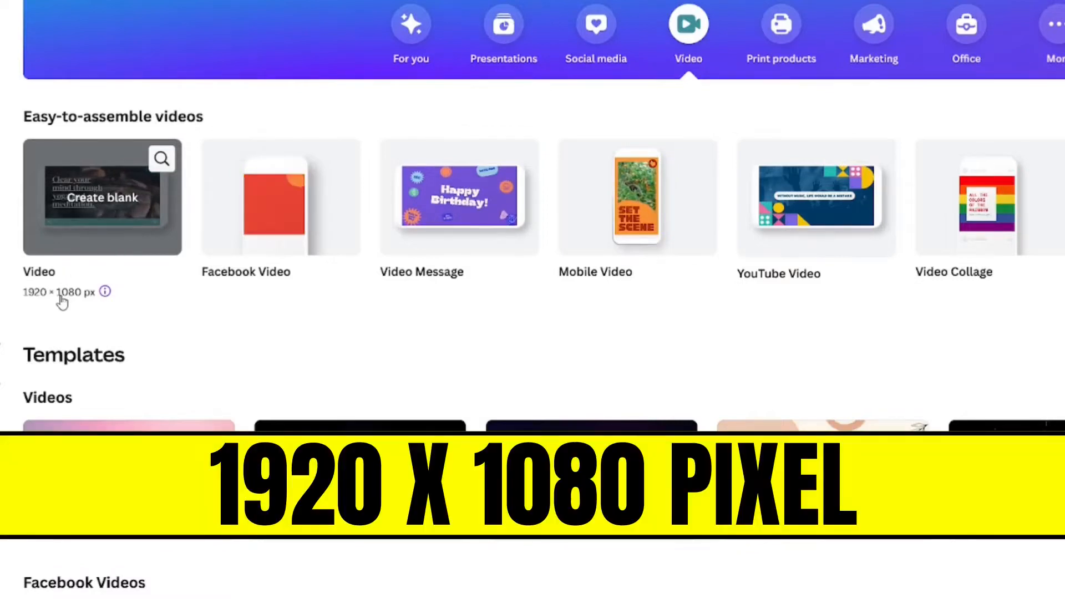
left_click(102, 205)
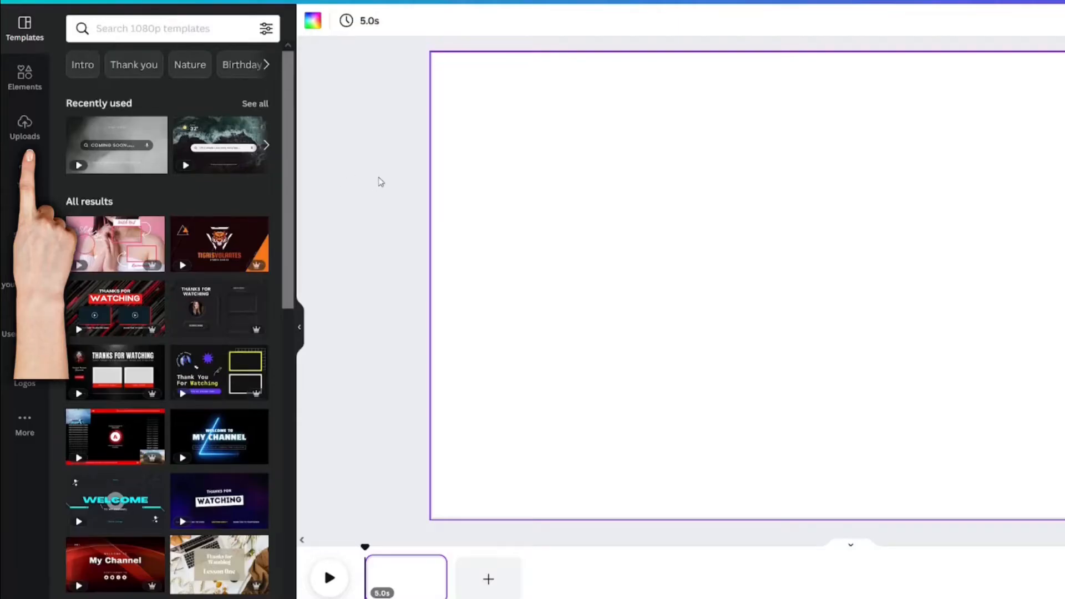
left_click(22, 128)
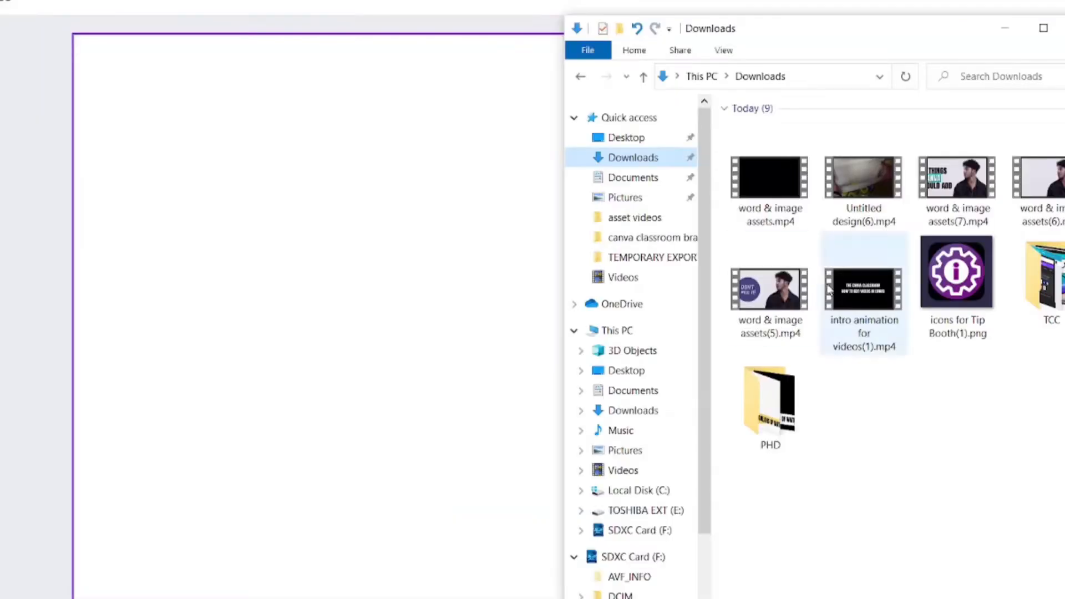
left_click(775, 184)
left_click_drag(776, 184, 289, 256)
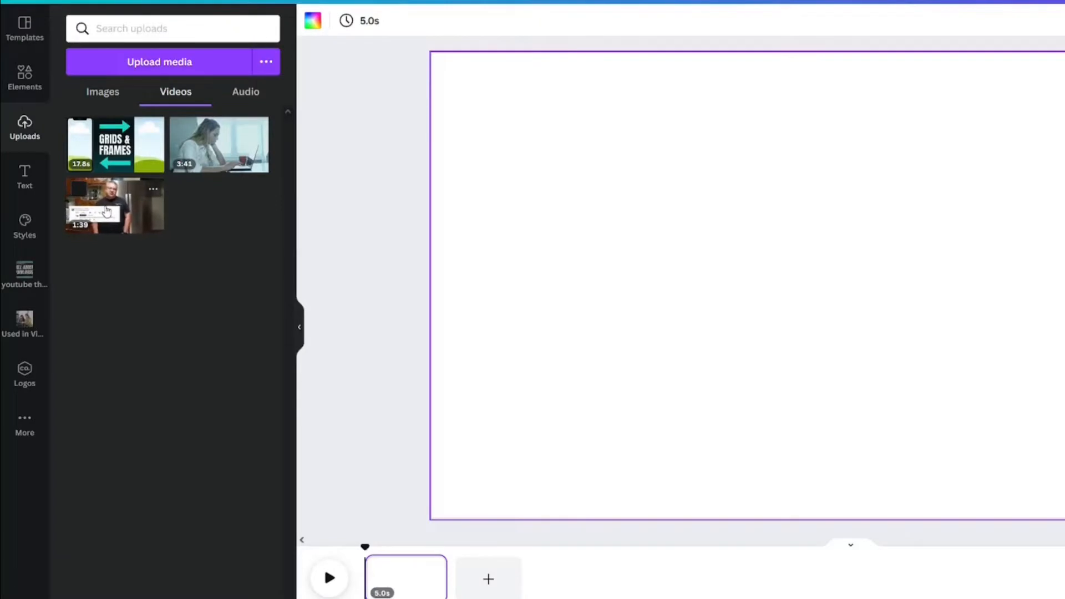
Step: Add the uploaded 1:39 kitchen video to the blank page and set it as the page background
left_click(107, 212)
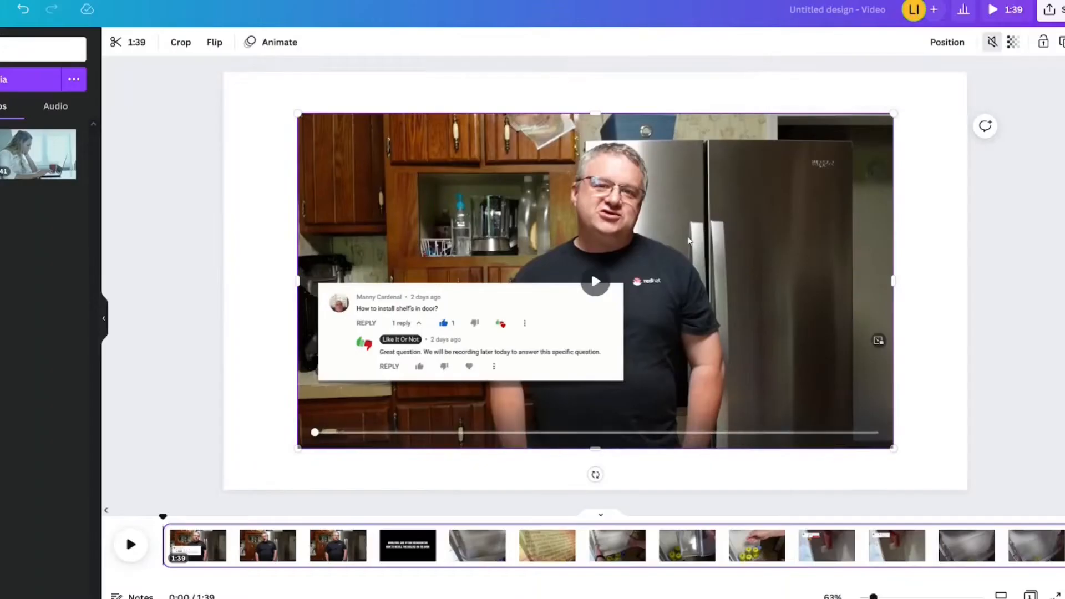
right_click(1013, 454)
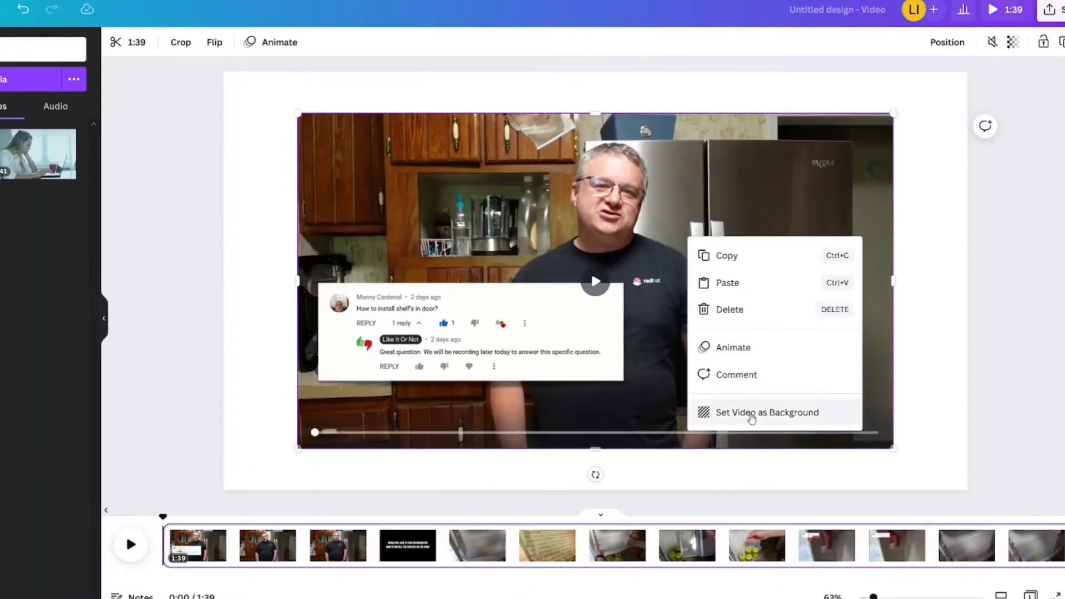
left_click(752, 413)
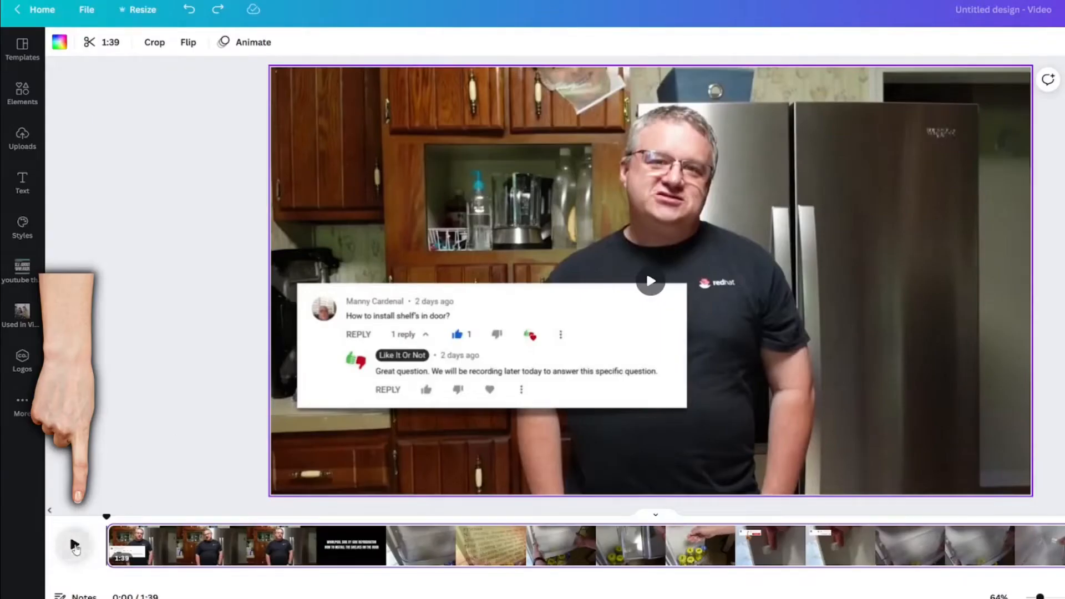
Step: Play the opening of the video briefly, pause it, and scrub through the timeline to review the footage
left_click(74, 546)
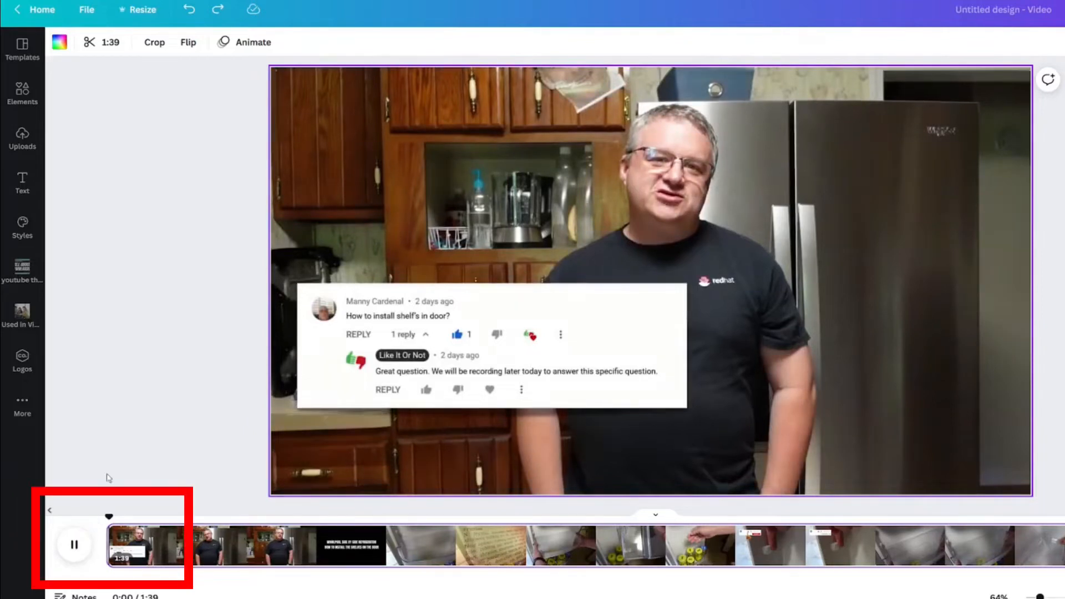
left_click(69, 534)
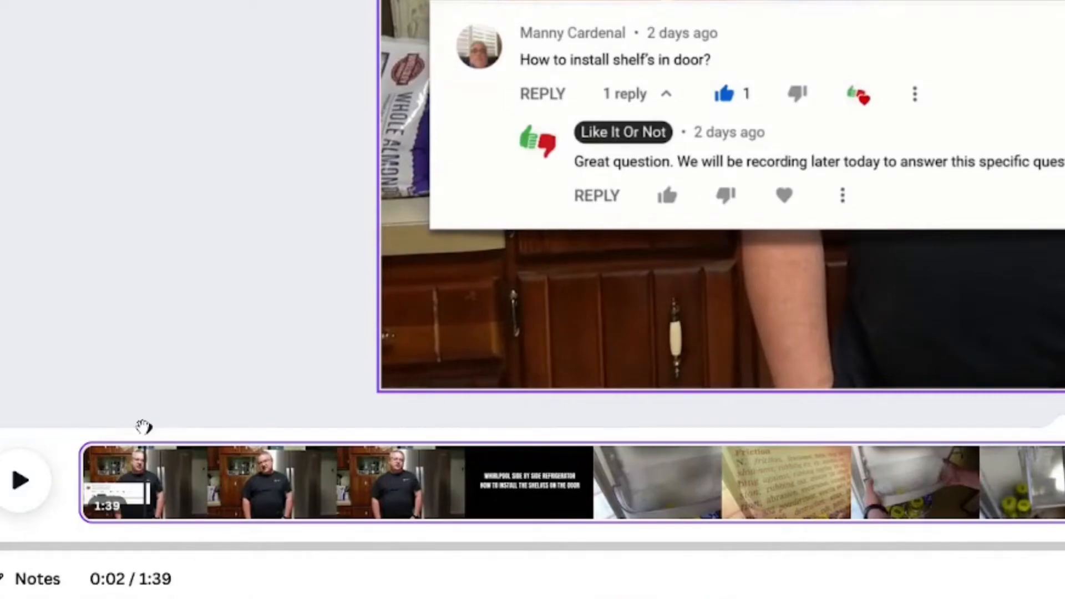
left_click_drag(143, 427, 378, 422)
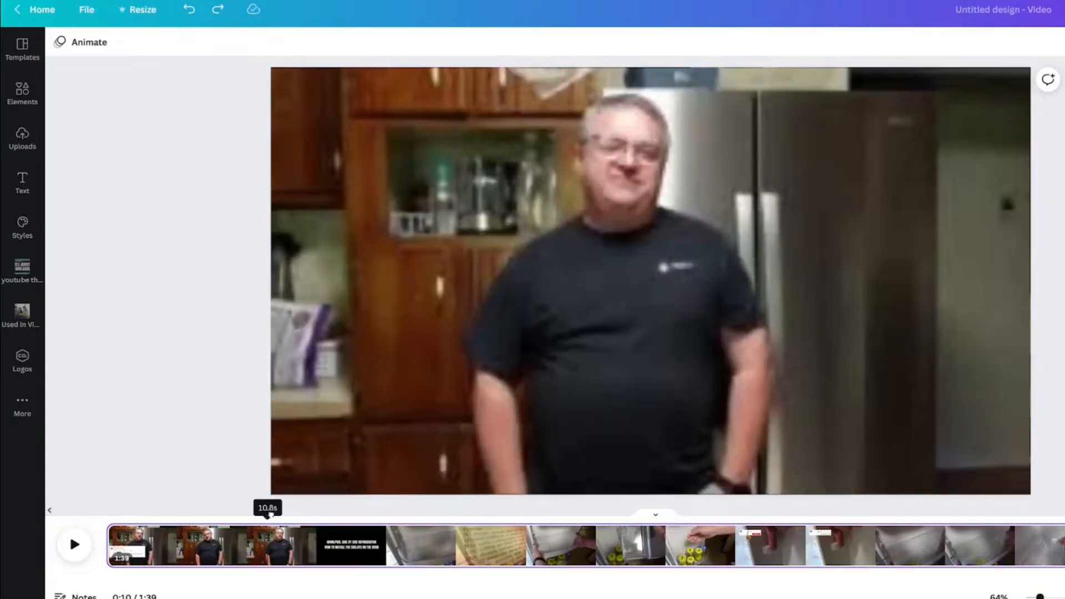
left_click_drag(270, 515, 663, 514)
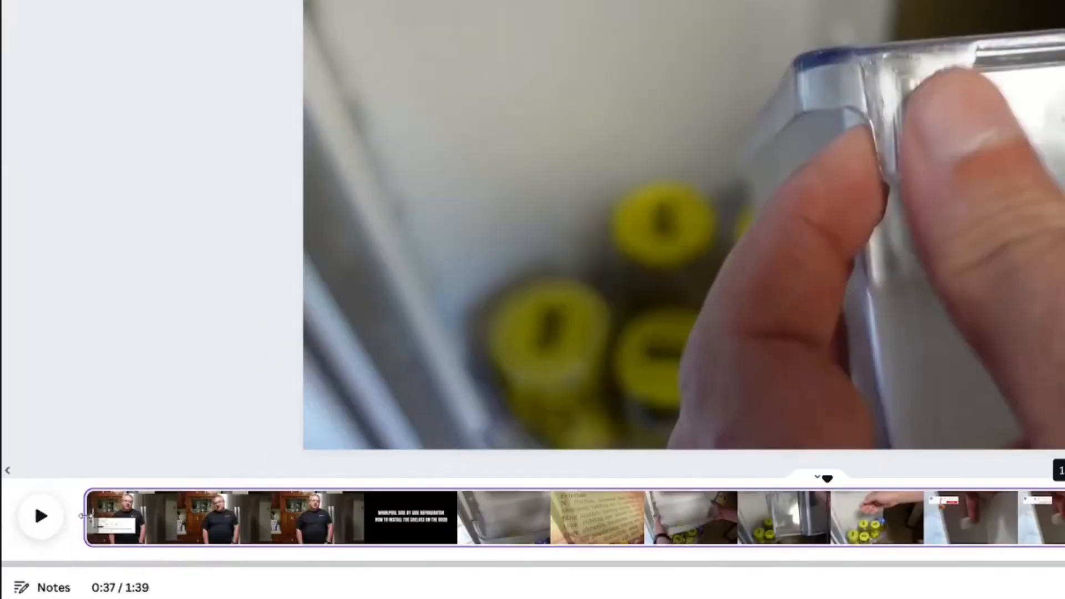
Step: Trim the start and the end of the kitchen video clip so that 36.5 s remain
left_click_drag(83, 515, 422, 513)
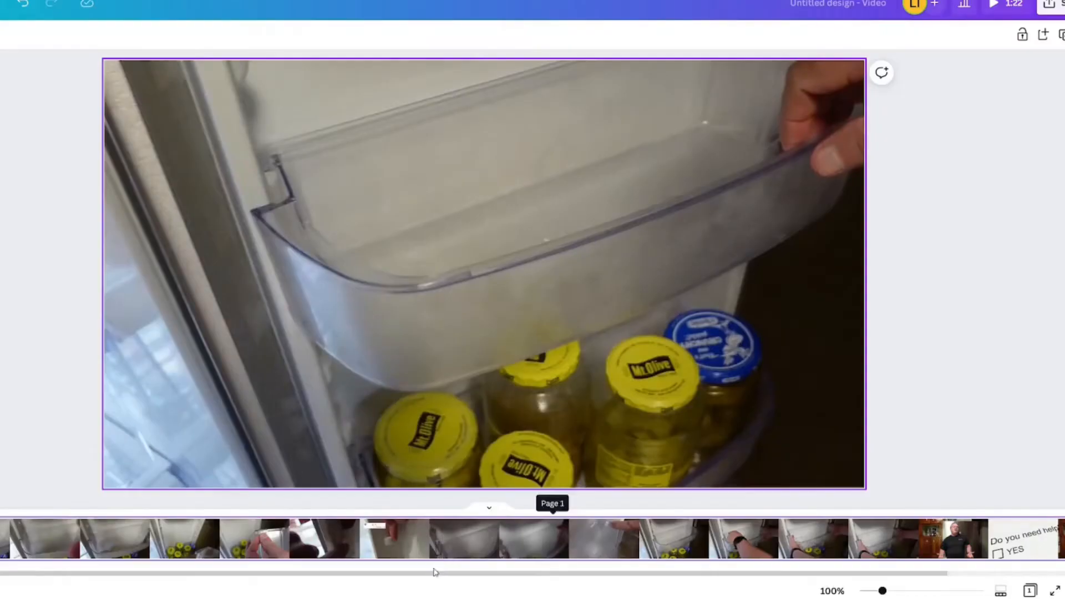
left_click_drag(432, 577, 900, 582)
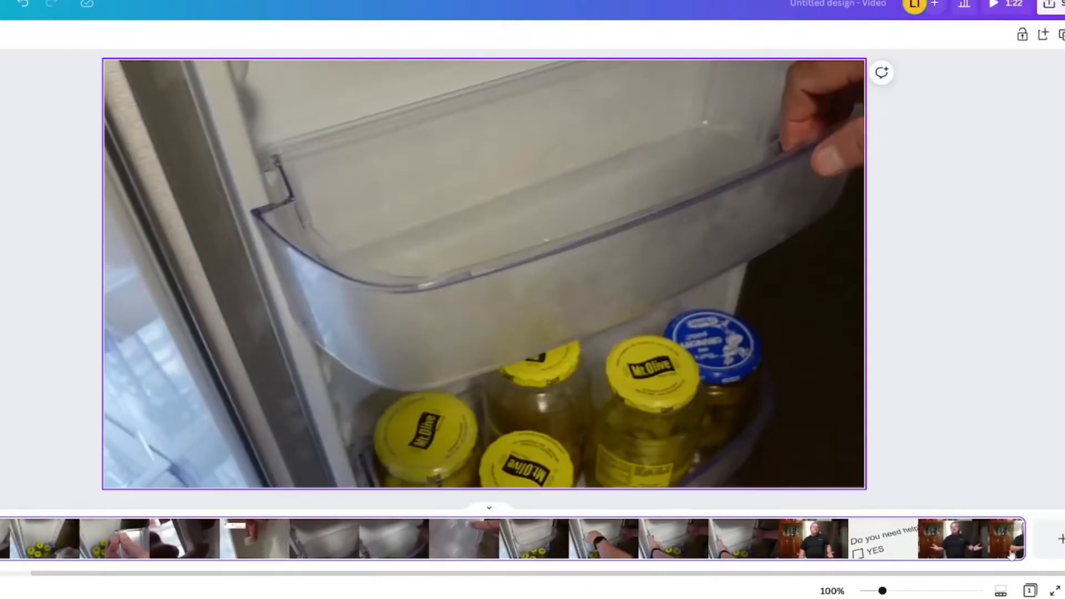
left_click_drag(1027, 543, 343, 546)
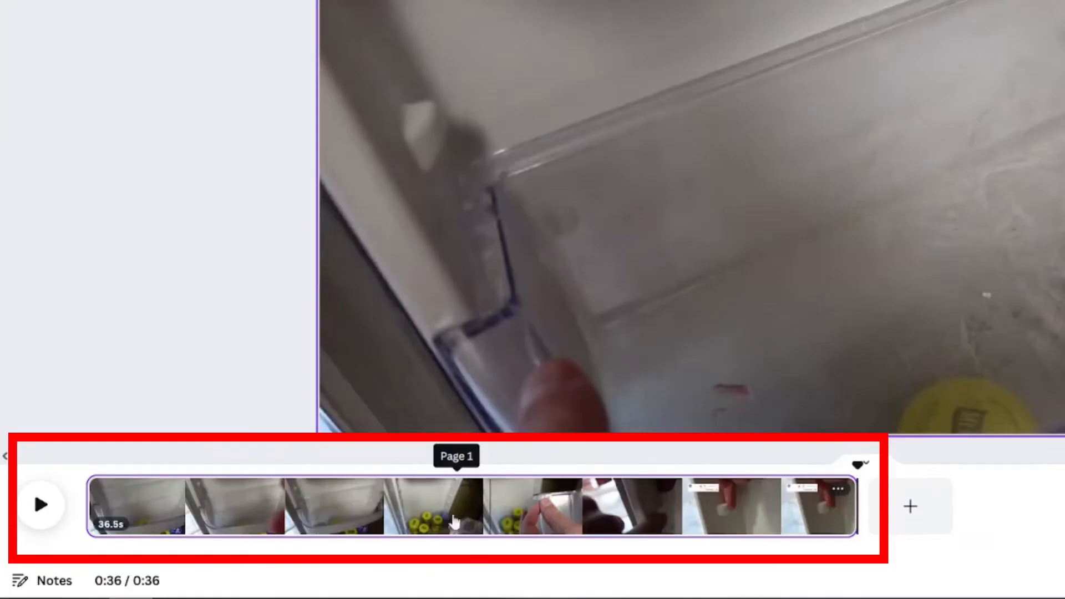
Step: Place the playhead in the 36.5 s clip and split it into 9.1 s and 27.4 s parts
left_click(278, 488)
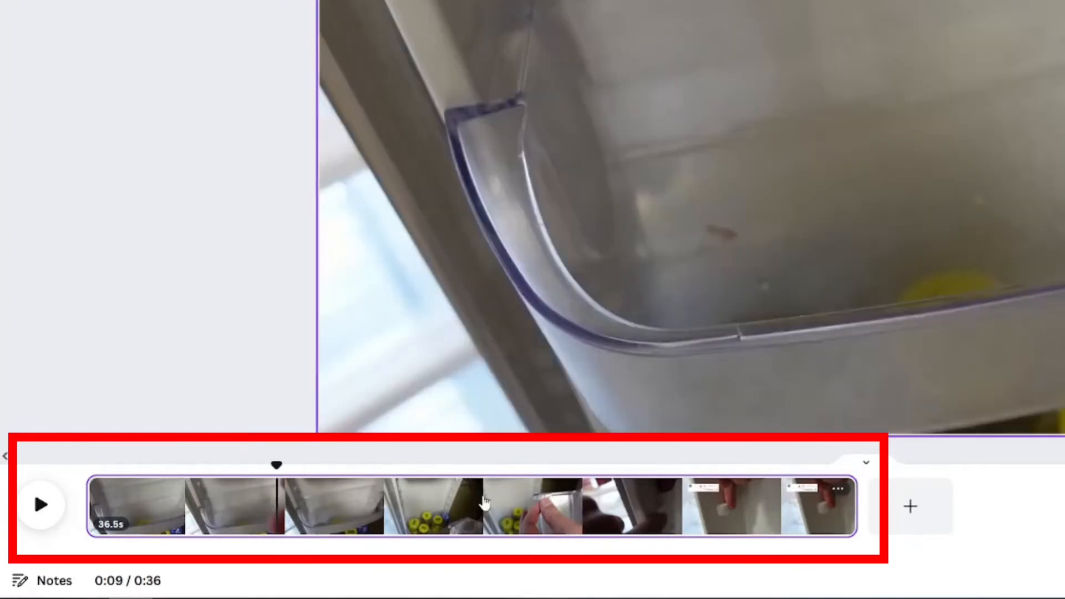
left_click(484, 497)
left_click(645, 502)
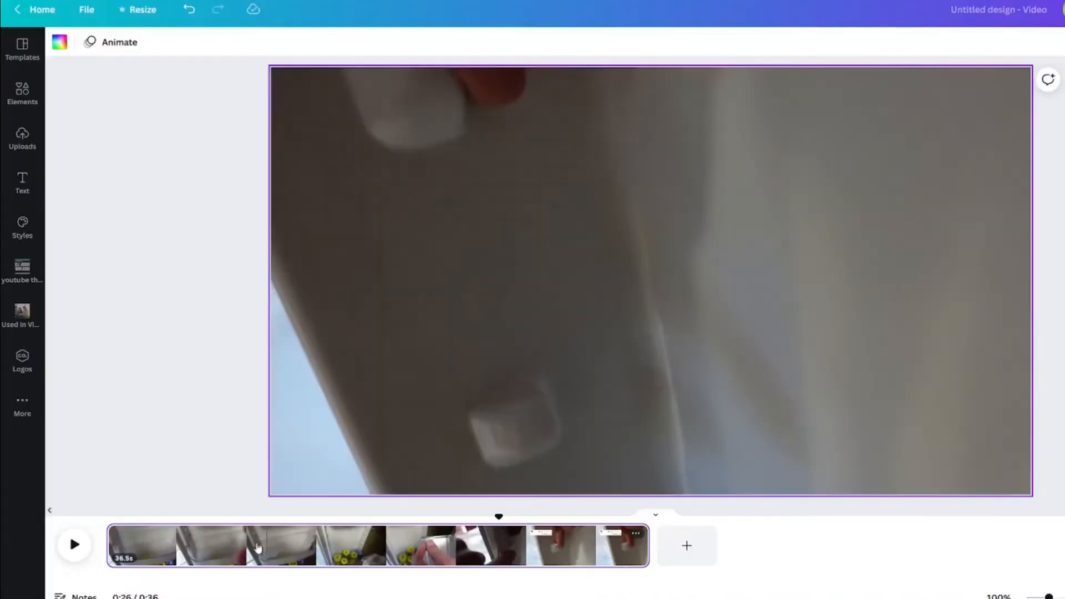
left_click(279, 505)
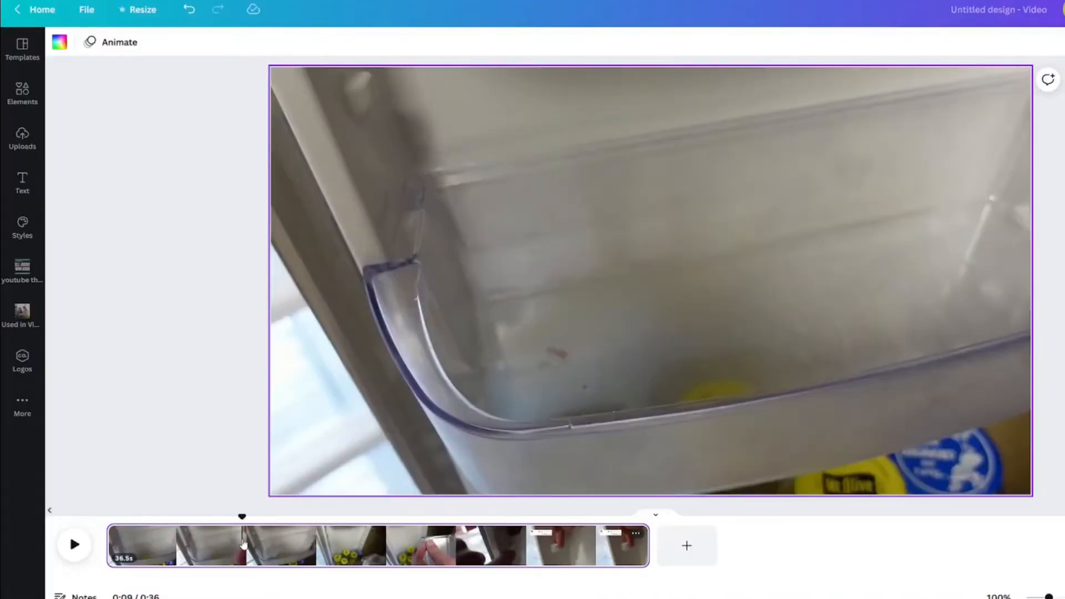
key("s")
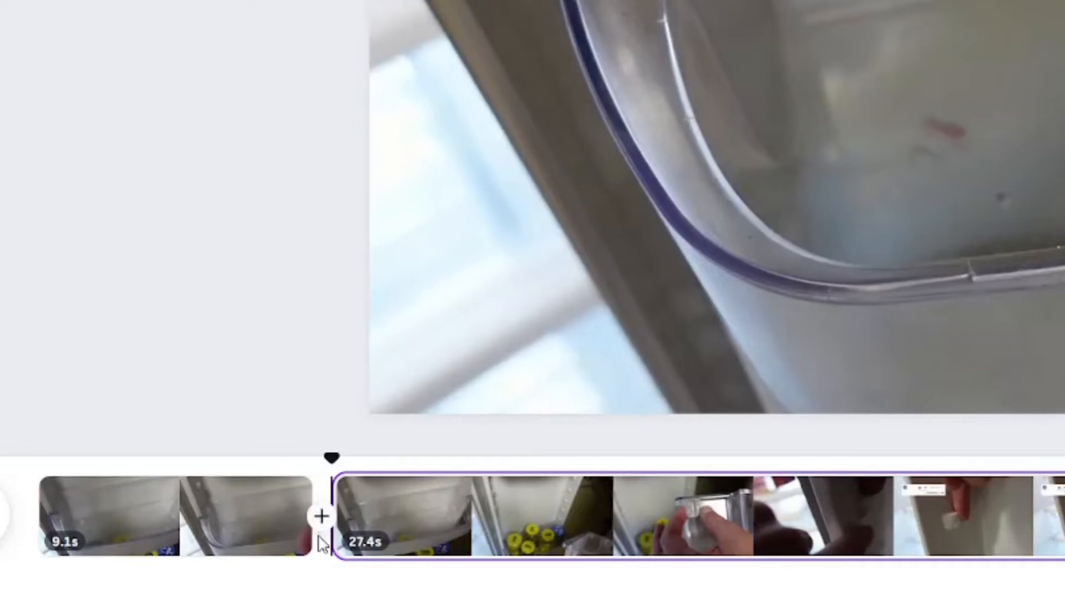
Step: Insert a blank page between the two split clips and open the transition options for the join before it
left_click(321, 504)
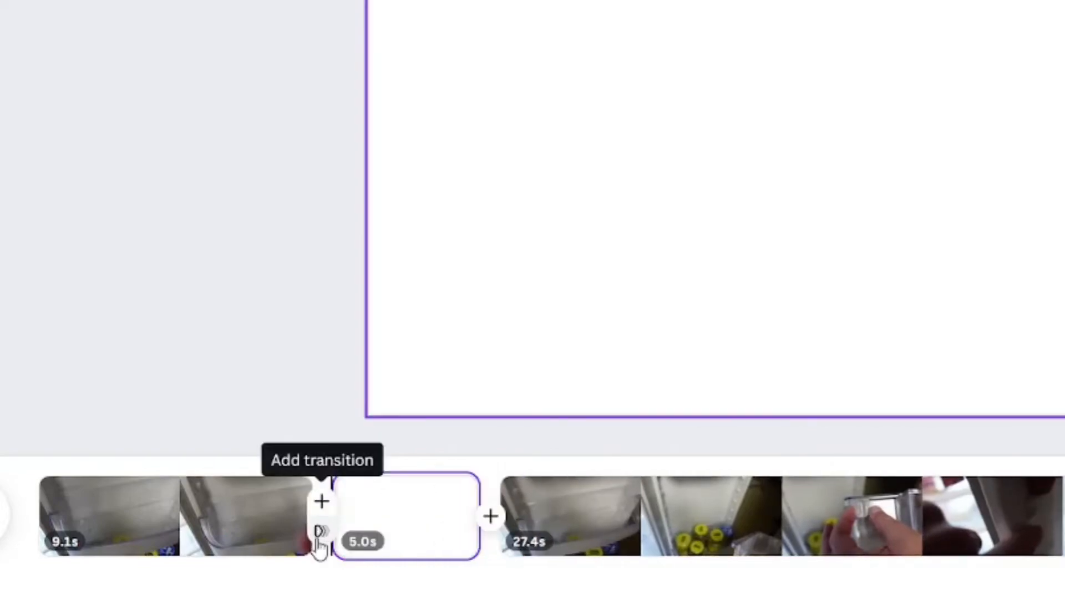
left_click(320, 530)
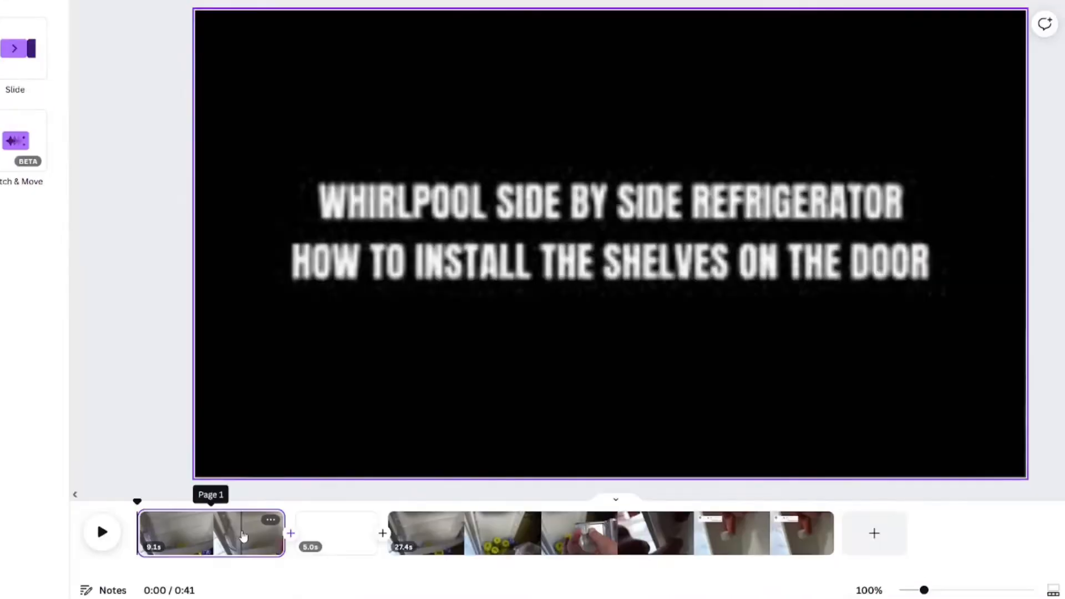
Step: Split the 27.4 s clip after 6.7 s and delete the 6.7 s section
right_click(469, 555)
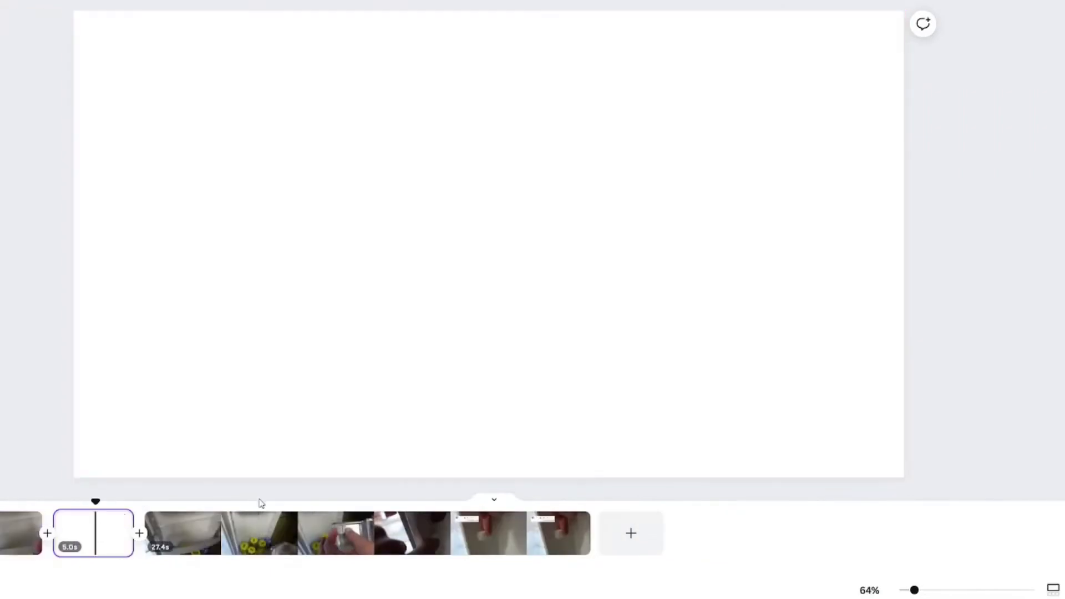
left_click(252, 531)
key("s")
left_click(214, 530)
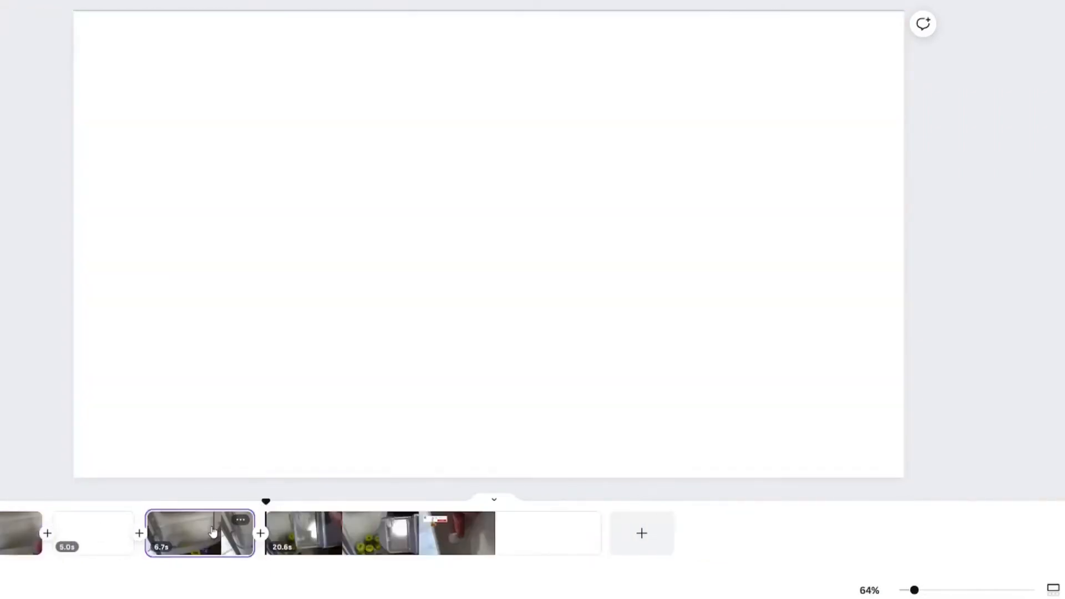
key("Delete")
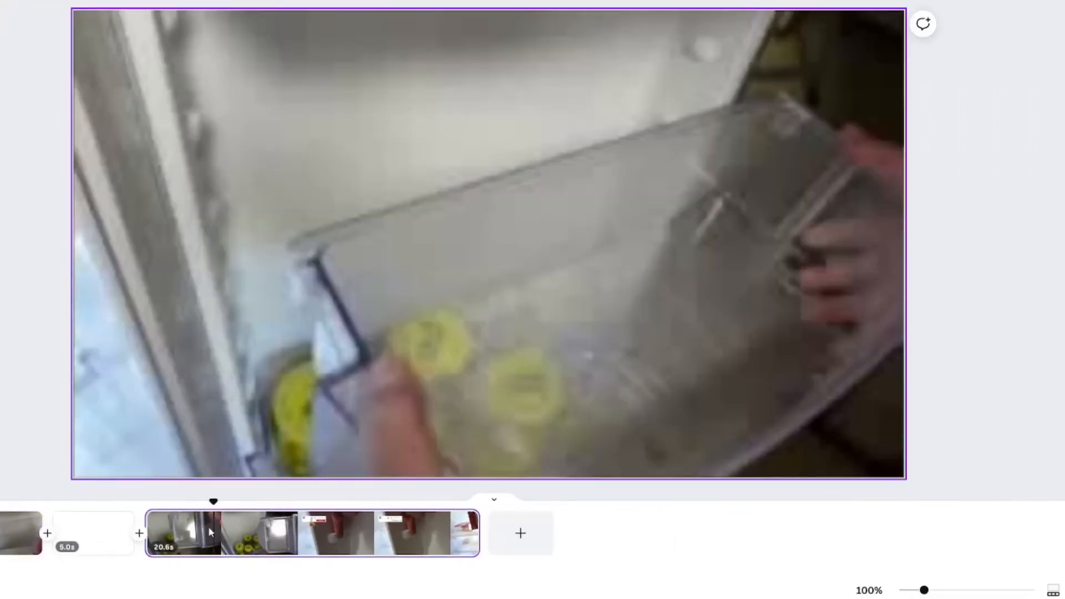
left_click(277, 534)
right_click(277, 534)
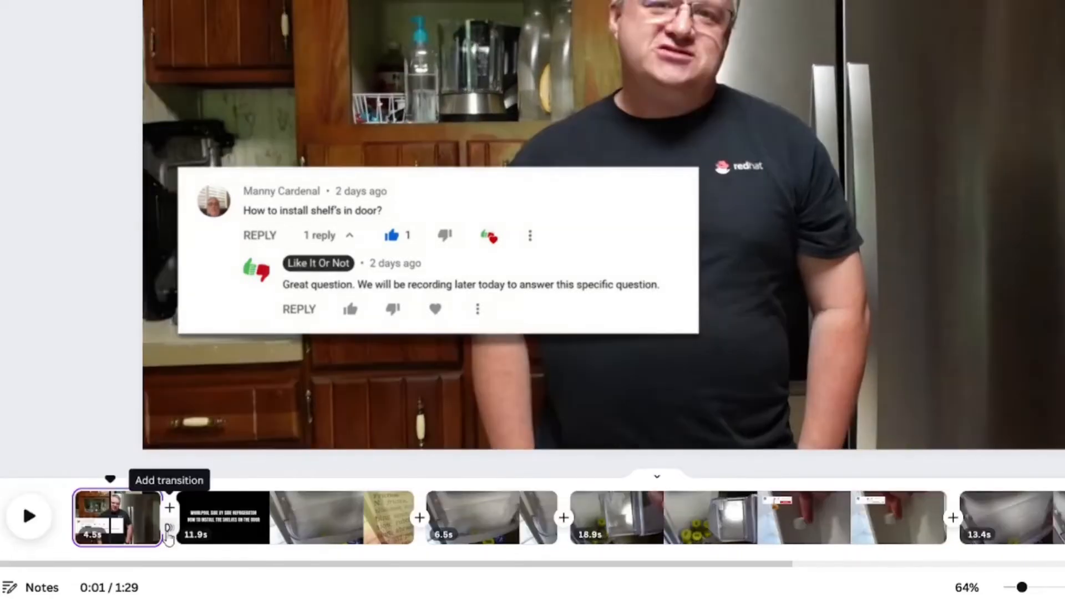
Step: Apply the Match & Move transition between the 4.5 s opening clip and the title clip
left_click(169, 525)
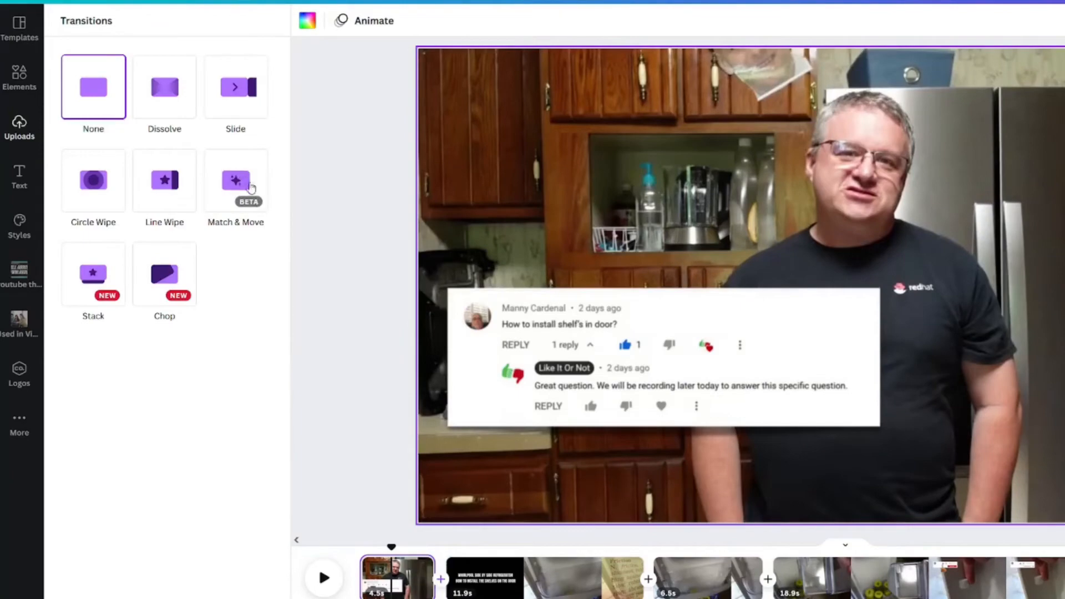
left_click(250, 186)
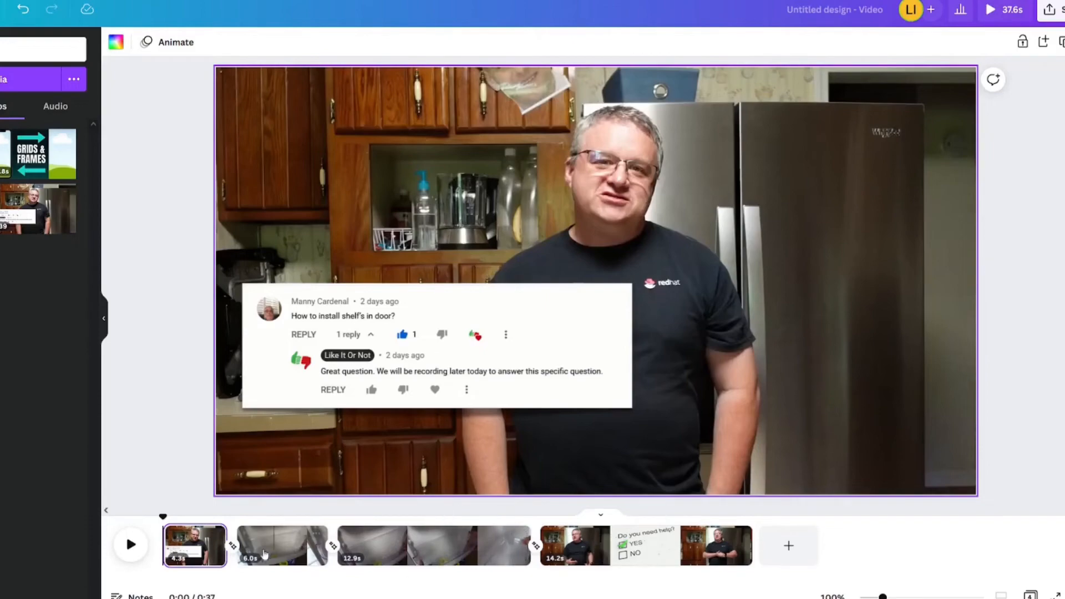
Step: Play back the join between the first two clips and fine-trim the second clip's start, leaving that clip at 5.8 s
left_click(138, 548)
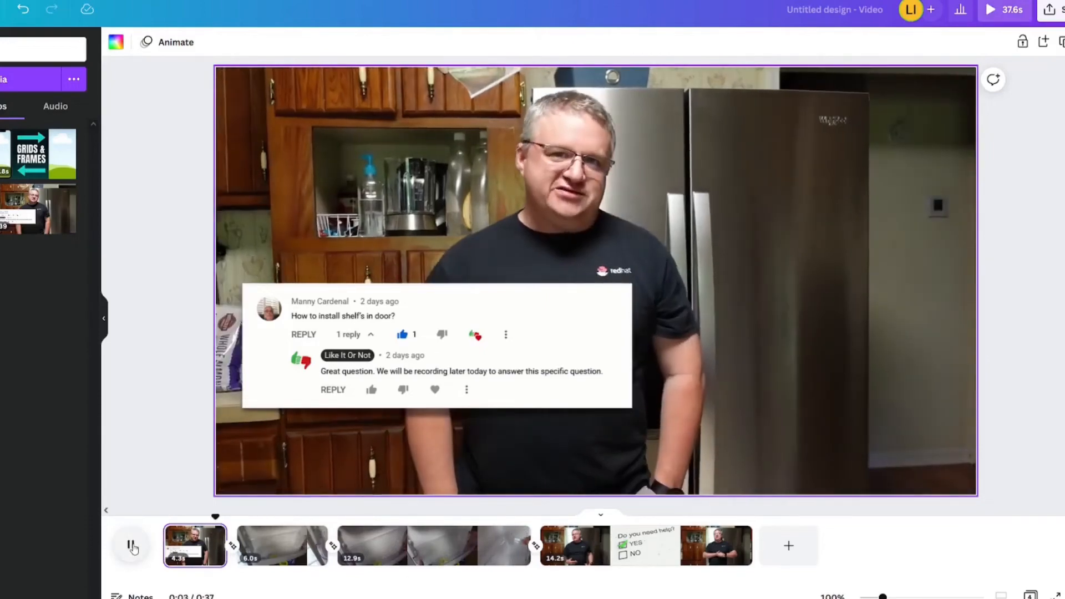
left_click(133, 548)
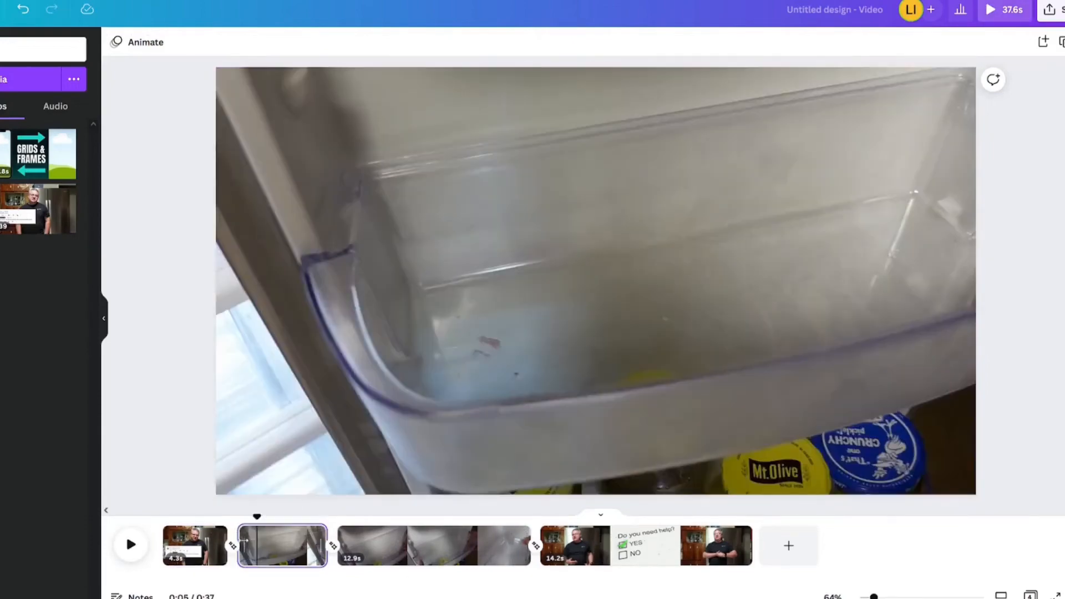
left_click_drag(243, 541, 240, 538)
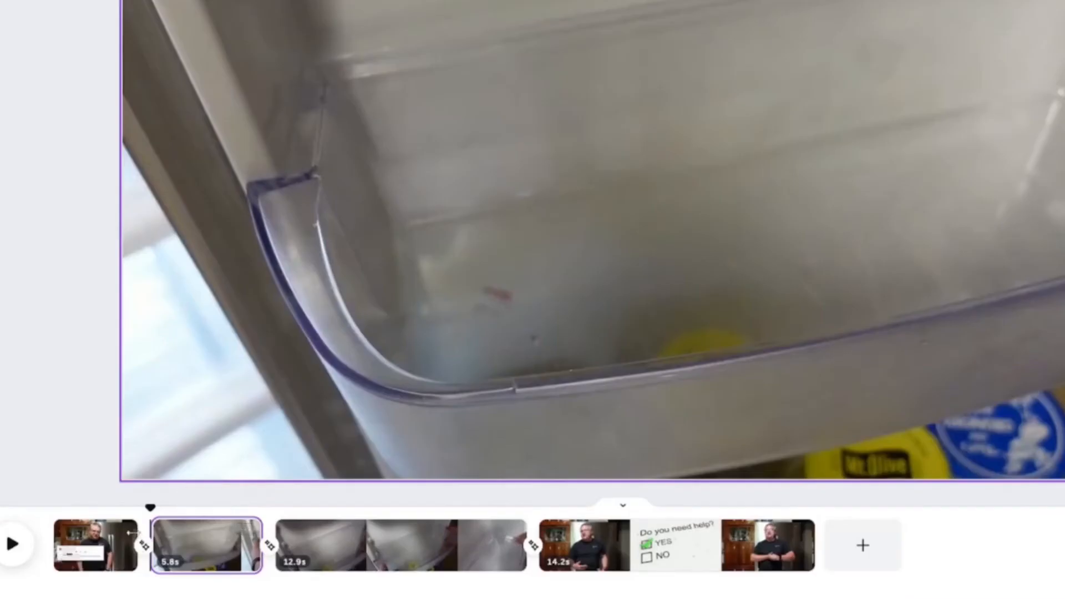
left_click(213, 532)
left_click(113, 513)
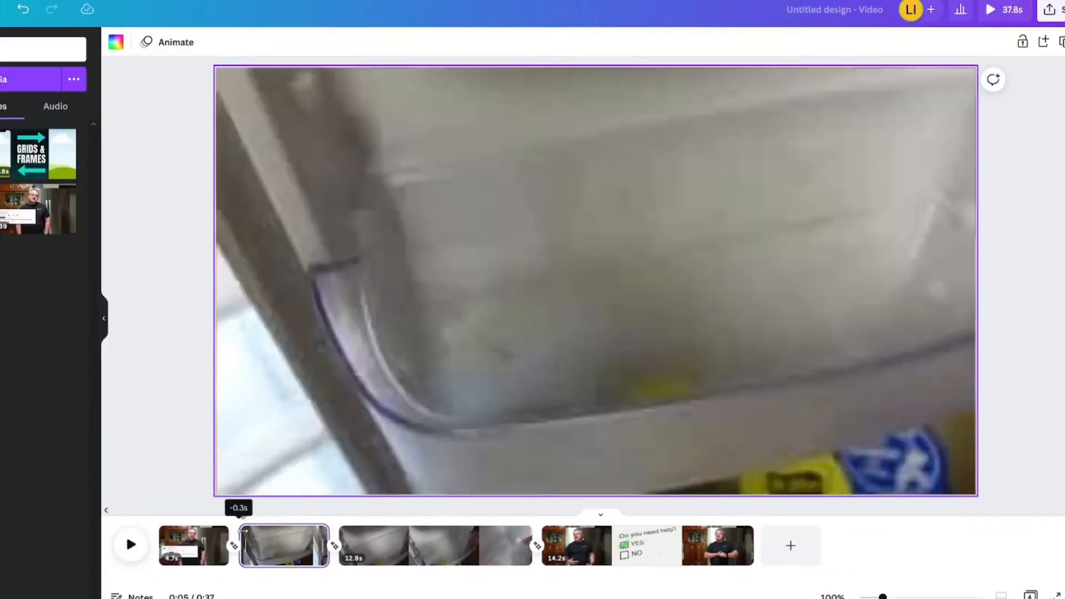
left_click_drag(243, 530, 243, 531)
left_click(217, 525)
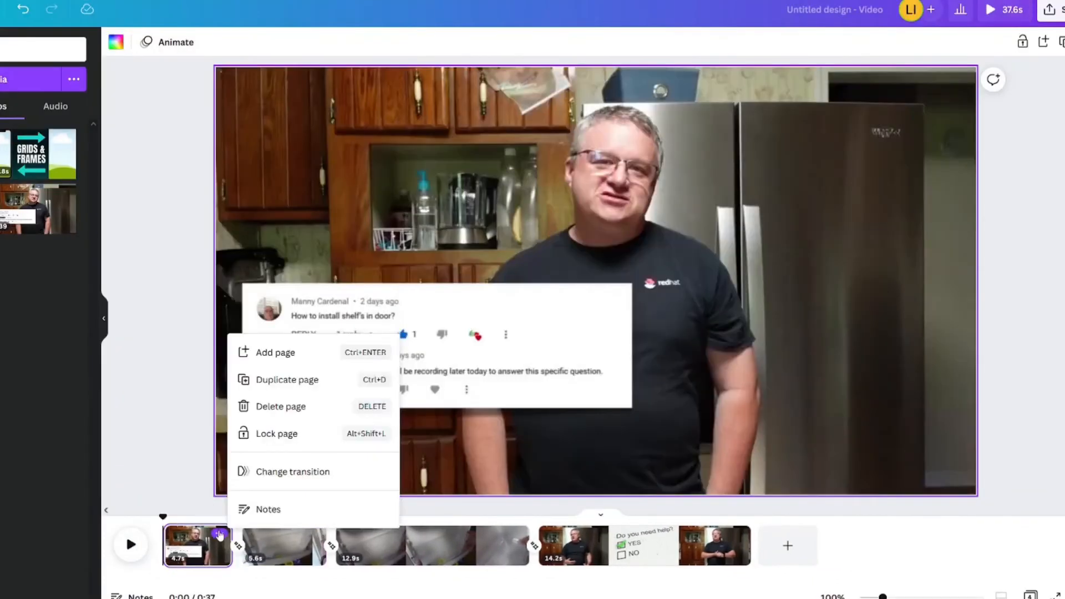
left_click(216, 524)
left_click_drag(243, 531, 233, 531)
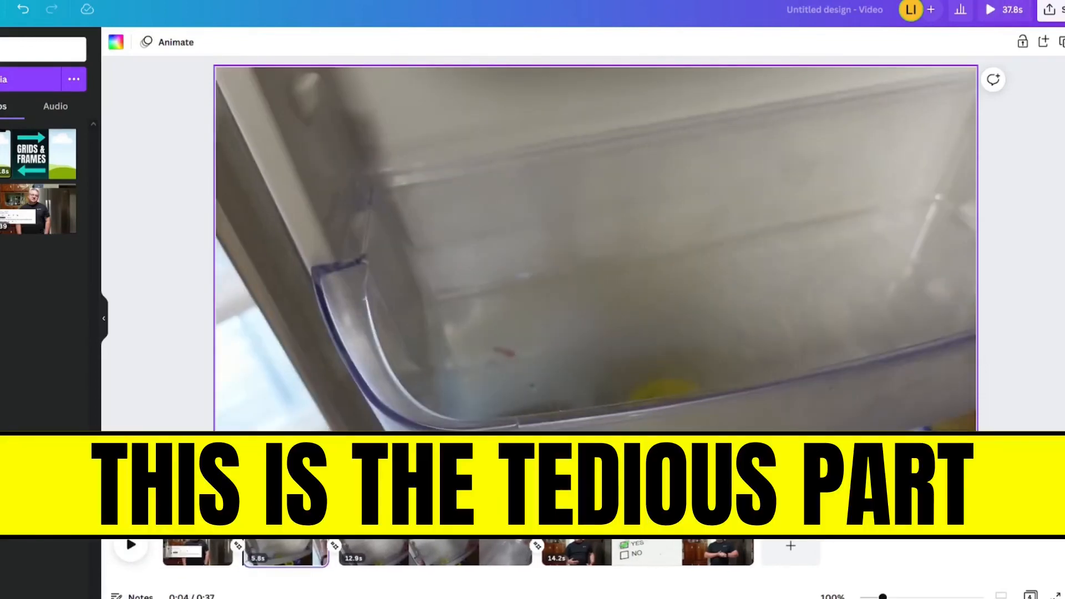
left_click(219, 533)
left_click(133, 549)
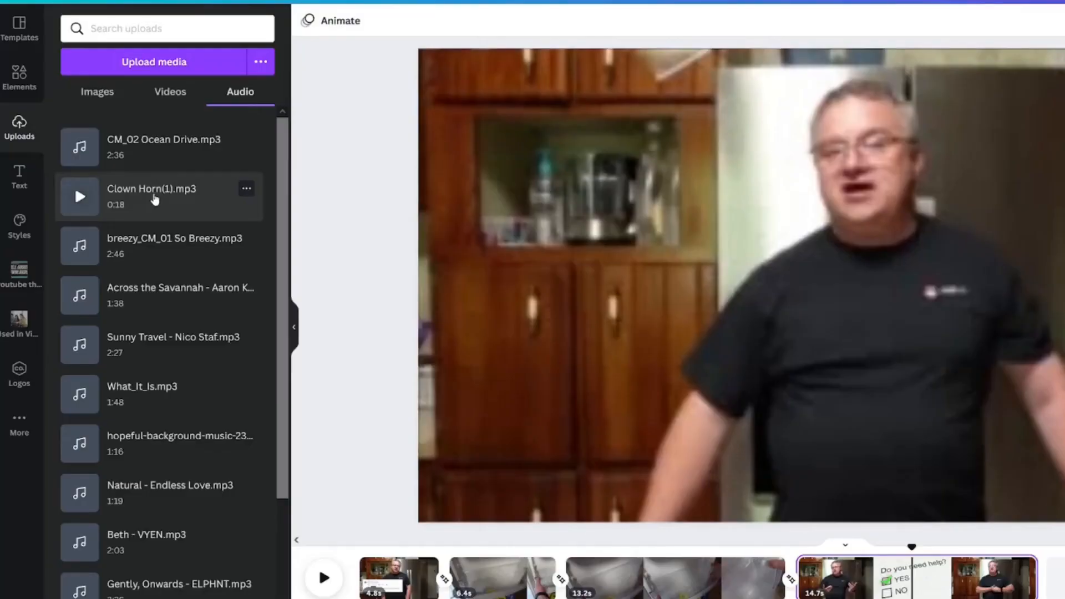
Step: Add the Clown Horn(1).mp3 audio to the video, move it to the start of the timeline, and adjust its placement under the clips
left_click(154, 199)
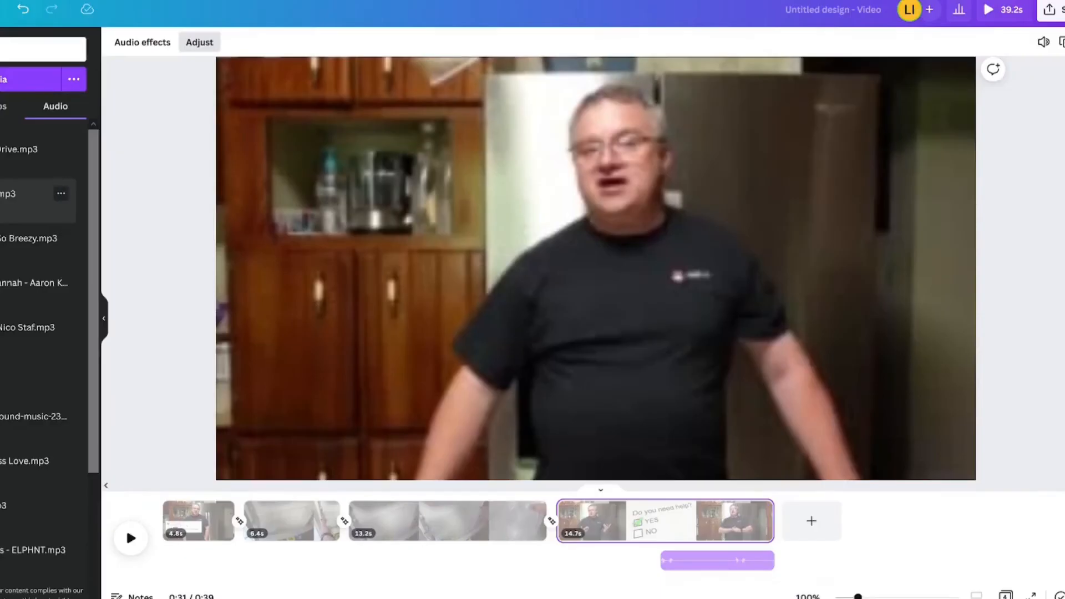
left_click(701, 565)
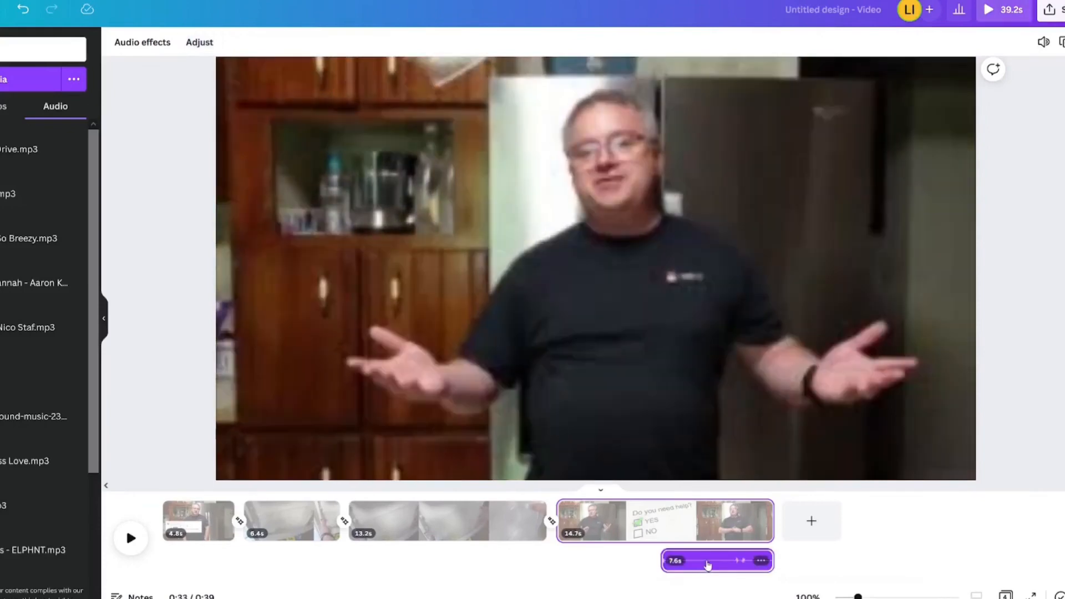
left_click_drag(708, 564, 201, 562)
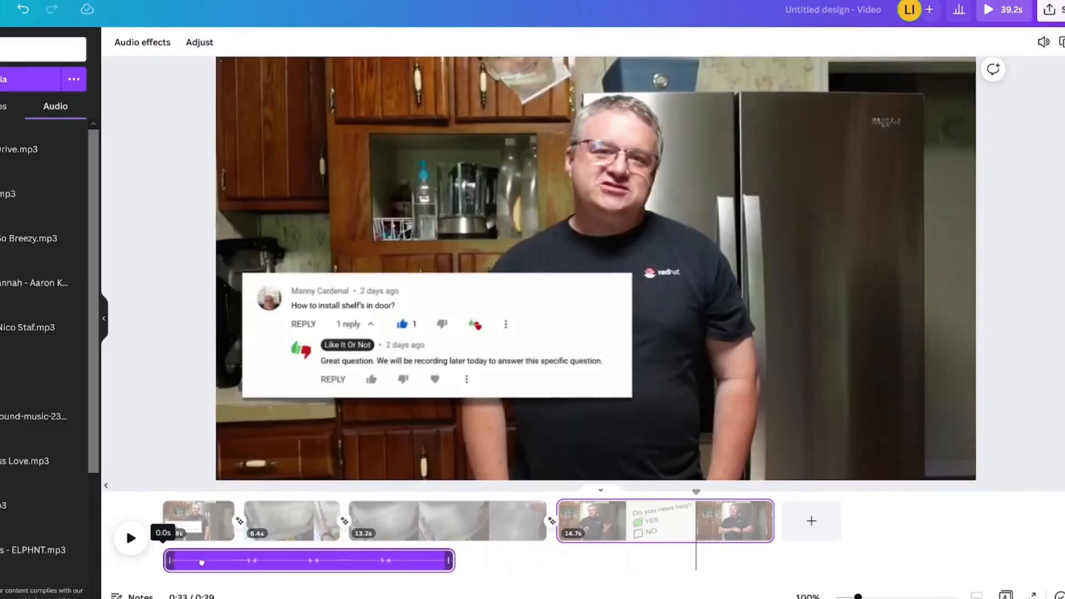
mouse_move(285, 565)
left_mouse_down()
mouse_move(454, 566)
mouse_move(290, 568)
left_mouse_up()
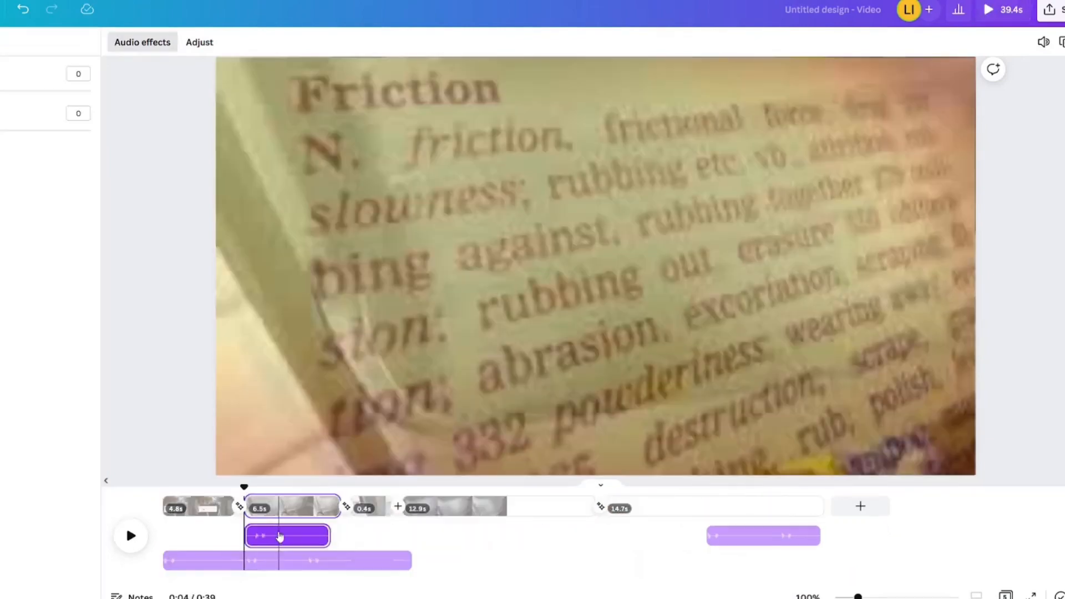
left_click(275, 536)
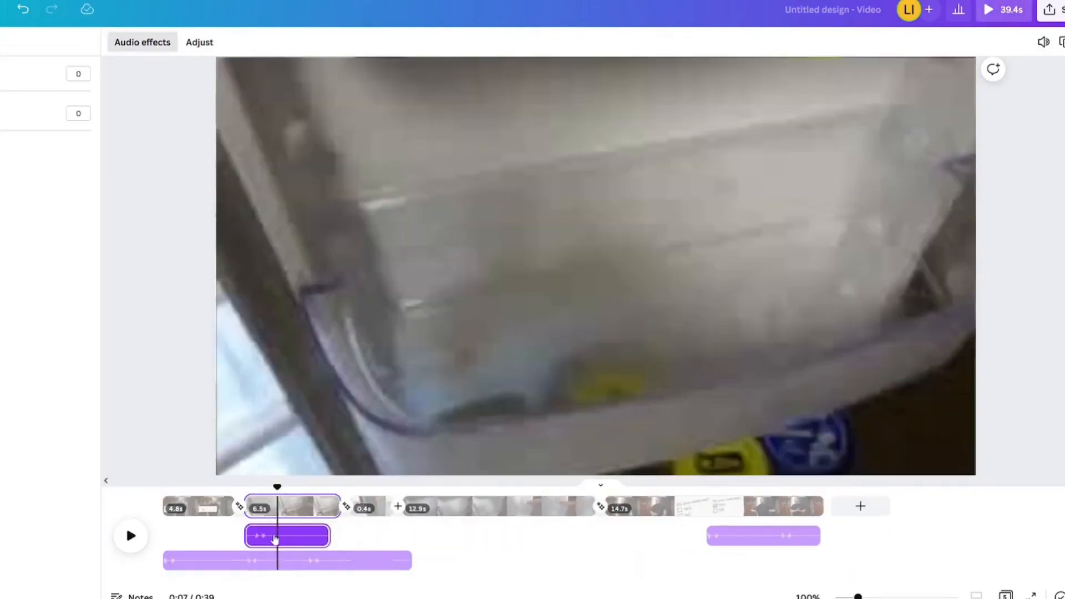